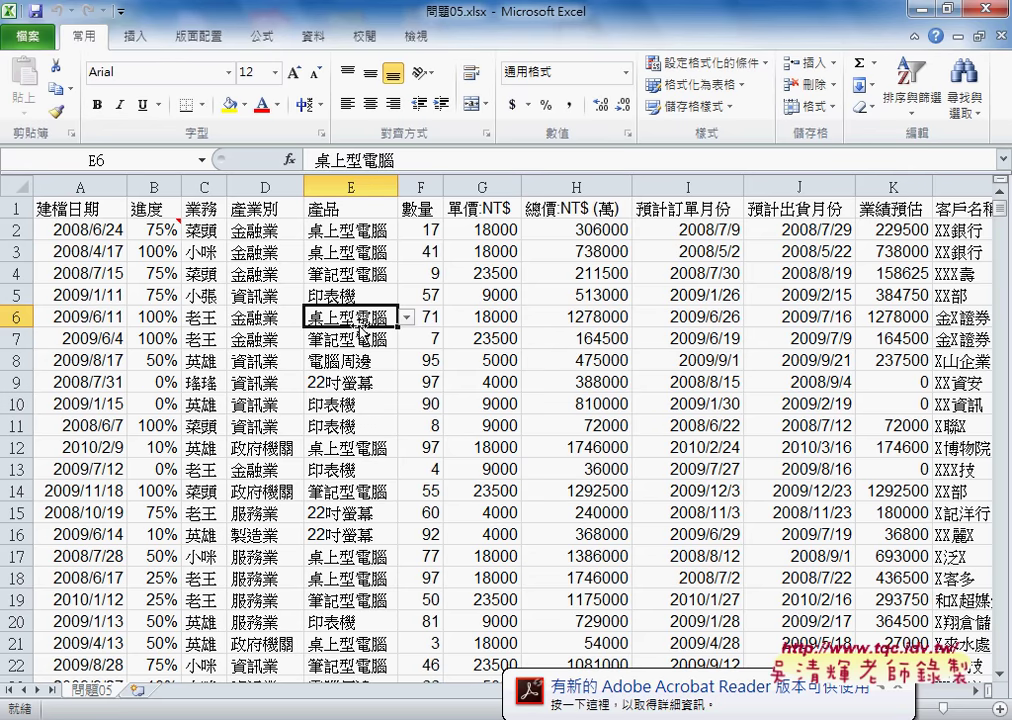
# Step: Dismiss the Adobe Reader update balloon and the Office activation notice
pyautogui.click(903, 697)
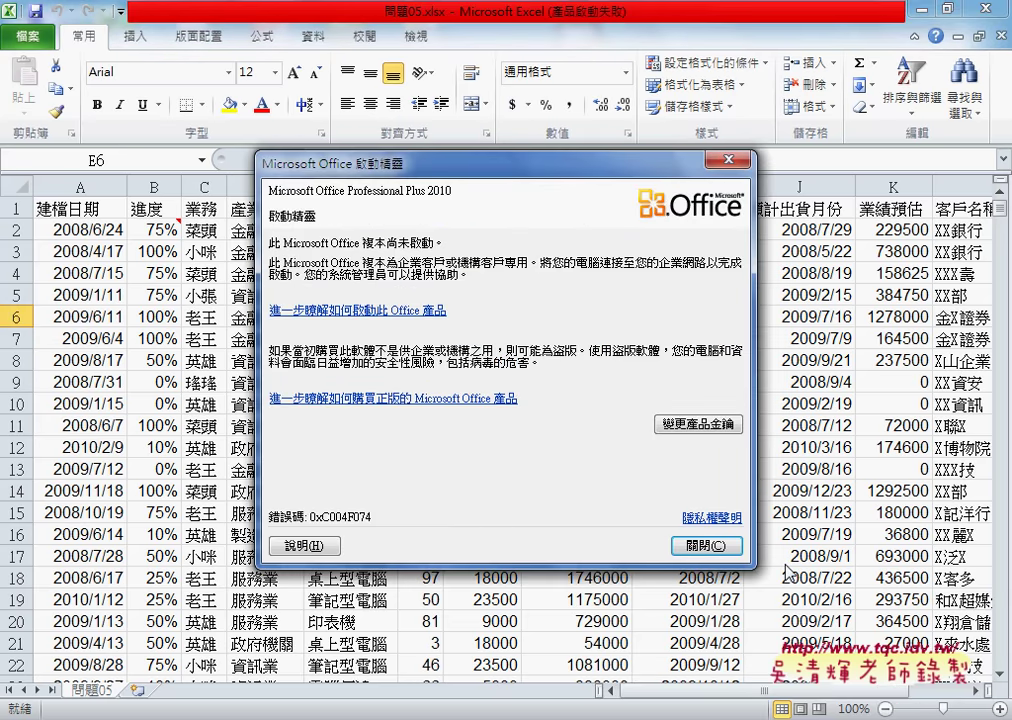
pyautogui.click(710, 546)
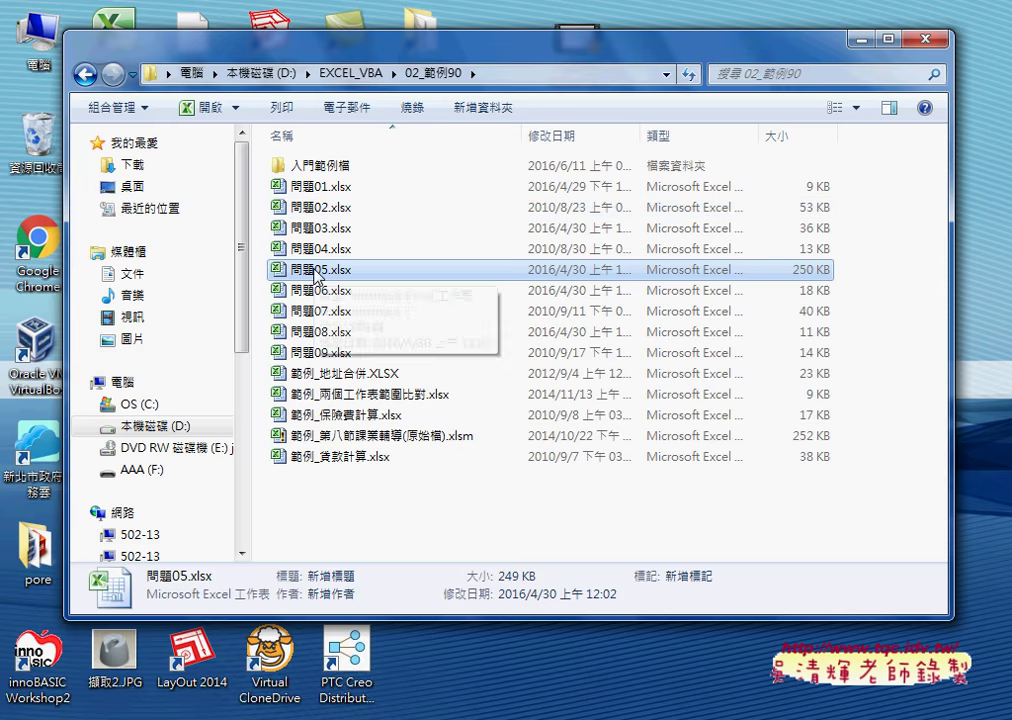
# Step: Expand the Microsoft Office group under All Programs in the Start menu
pyautogui.press('super')
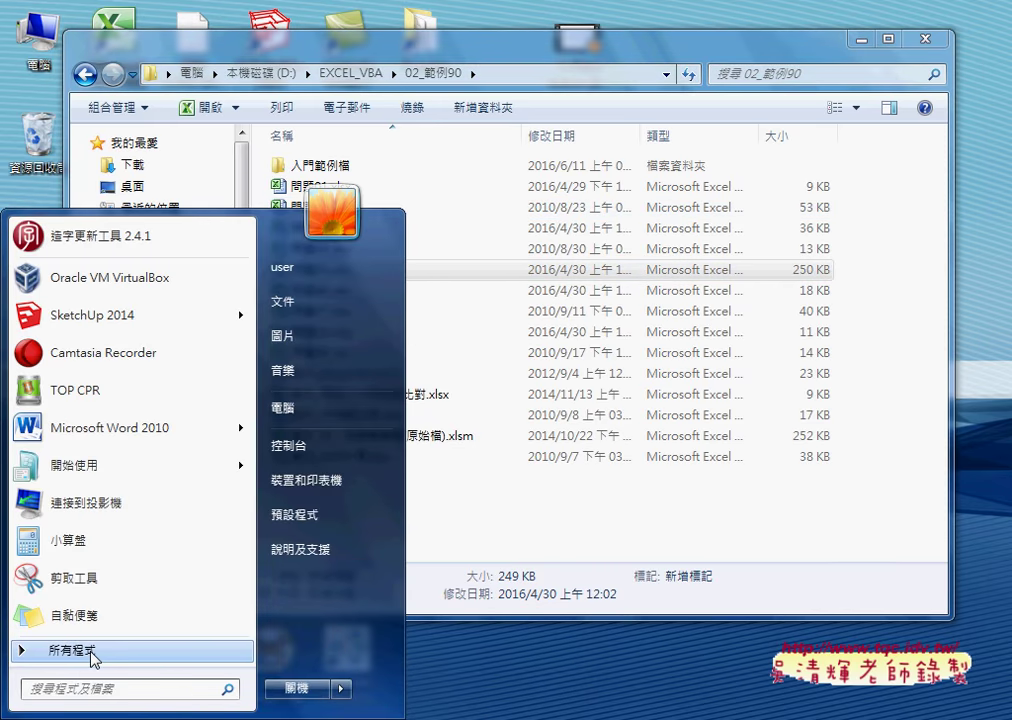
pyautogui.click(117, 645)
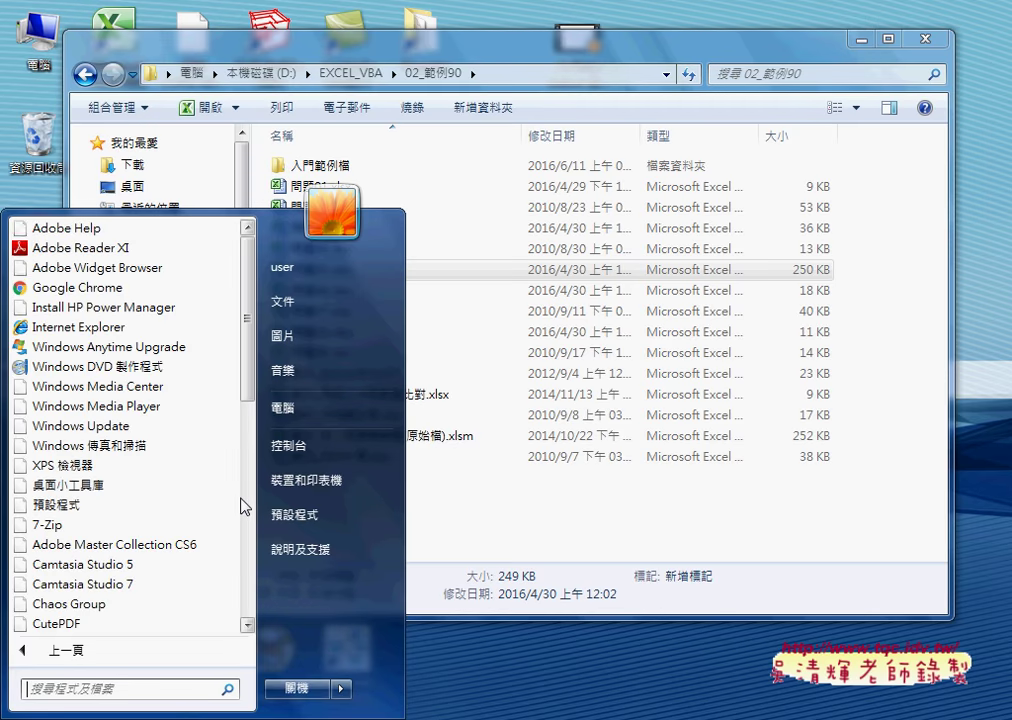
pyautogui.scroll(-1, 255, 408)
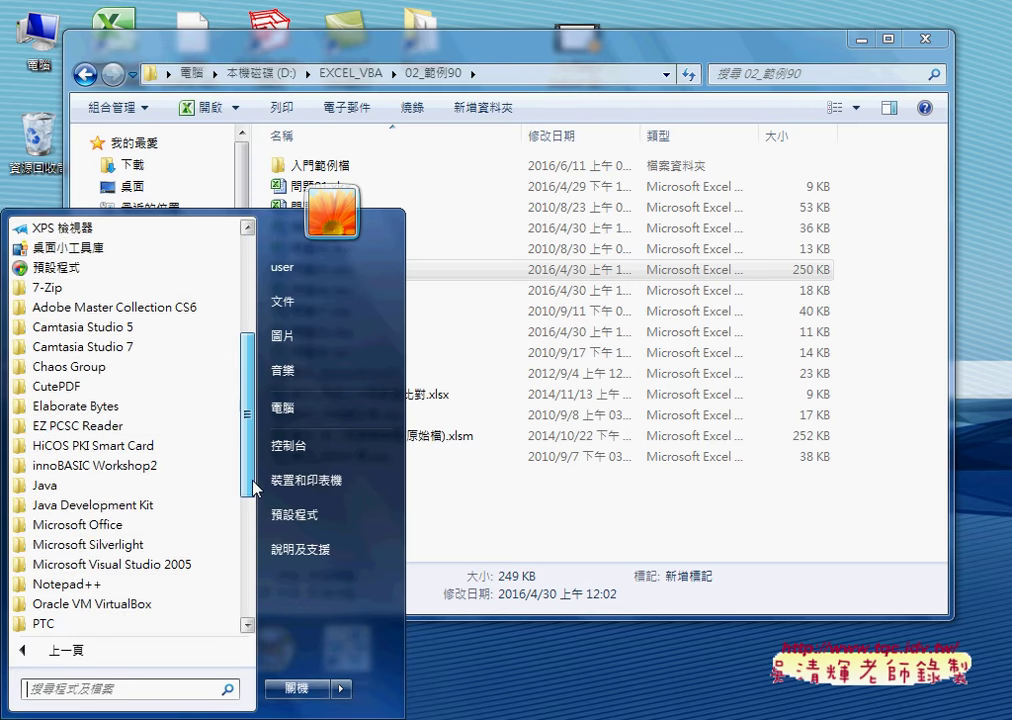
pyautogui.moveTo(253, 404); pyautogui.dragTo(251, 486)
pyautogui.click(201, 492)
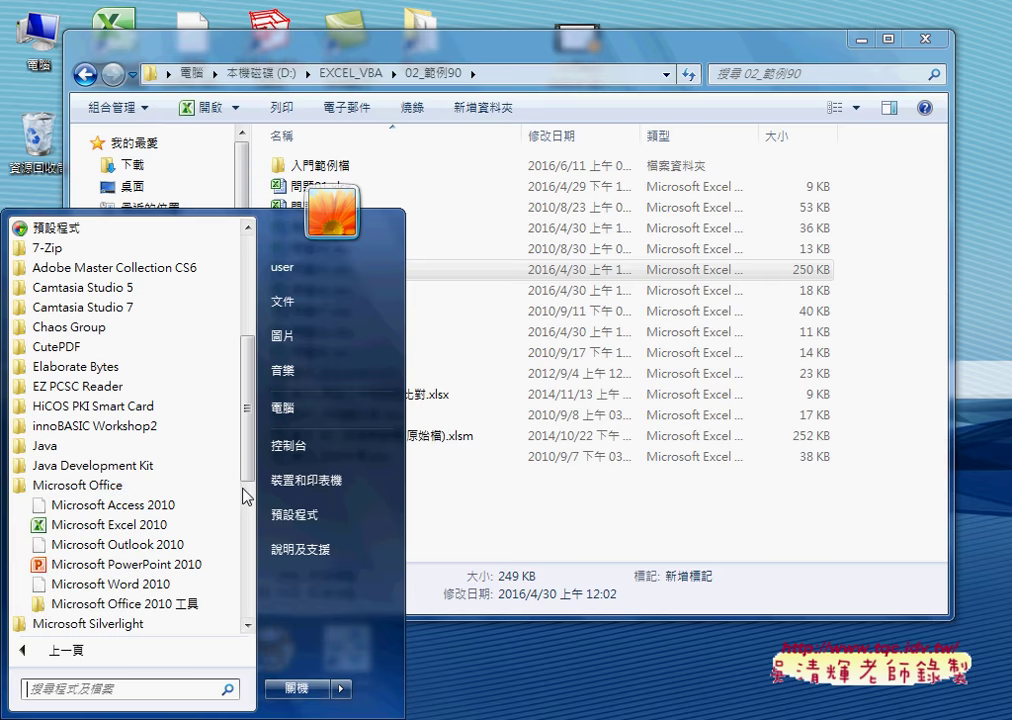
# Step: Launch Microsoft Access 2010 from the Microsoft Office program group
pyautogui.moveTo(251, 476); pyautogui.dragTo(252, 507)
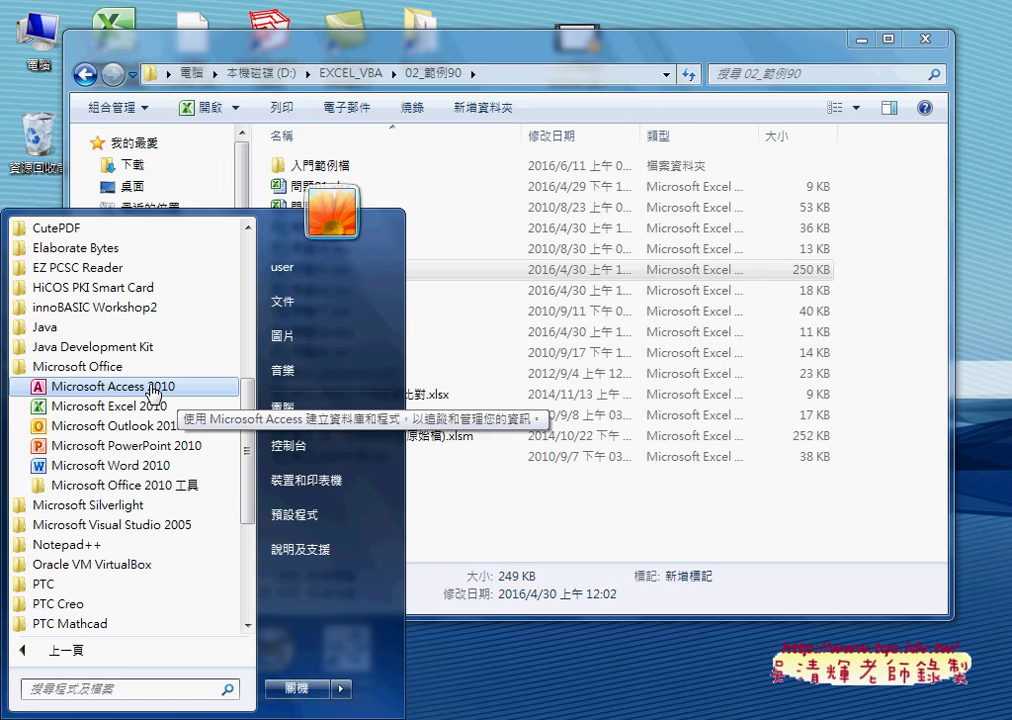
pyautogui.click(154, 392)
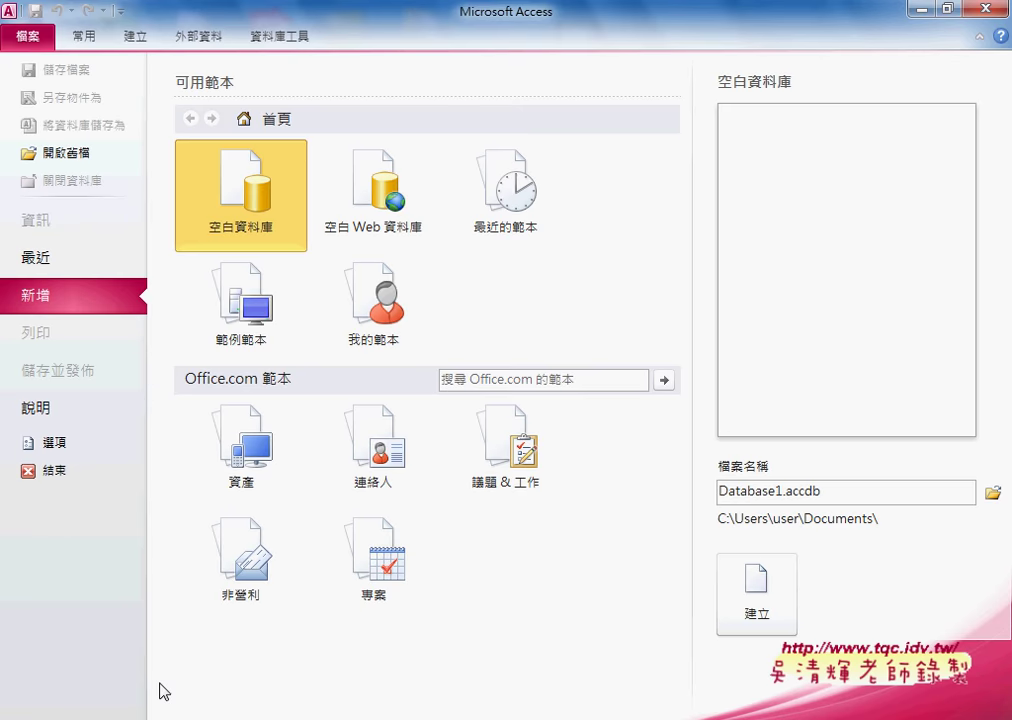
# Step: Bring up the Explorer folder holding 問題05.xlsx, then return to Access
pyautogui.hotkey('ctrl', 'o')
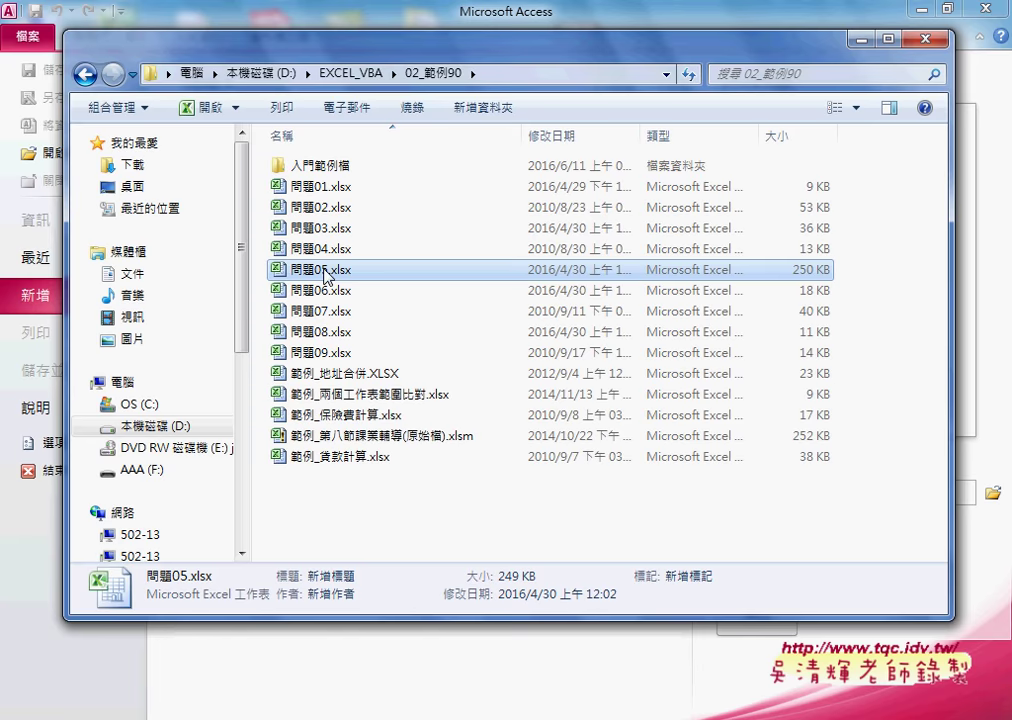
pyautogui.moveTo(320, 269)
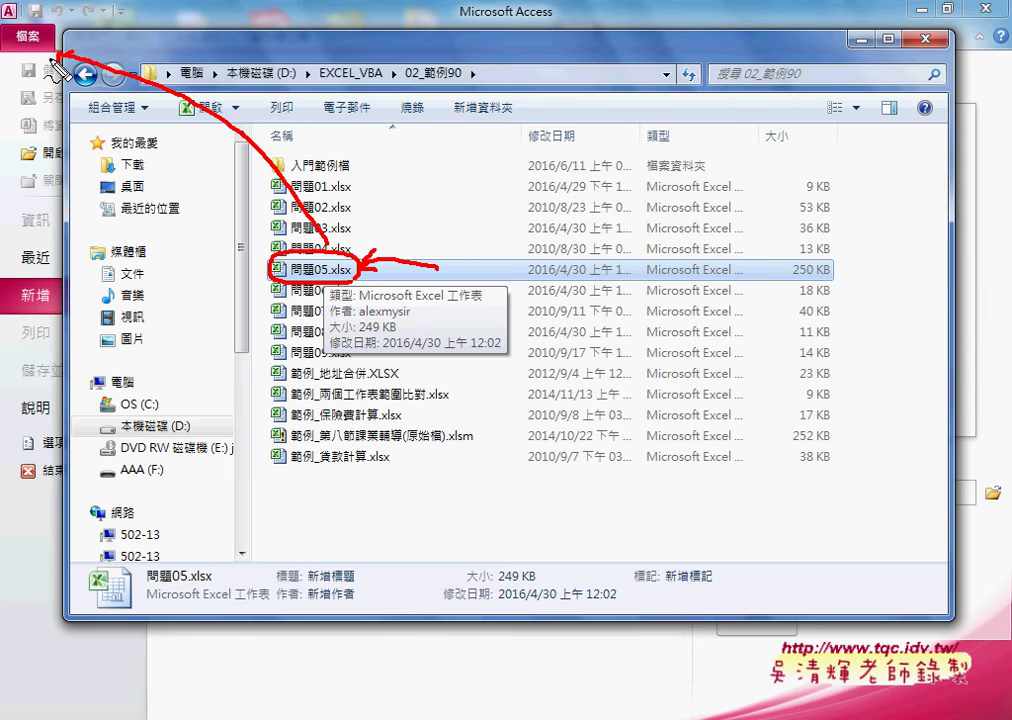
pyautogui.moveTo(20, 40); pyautogui.dragTo(34, 48)
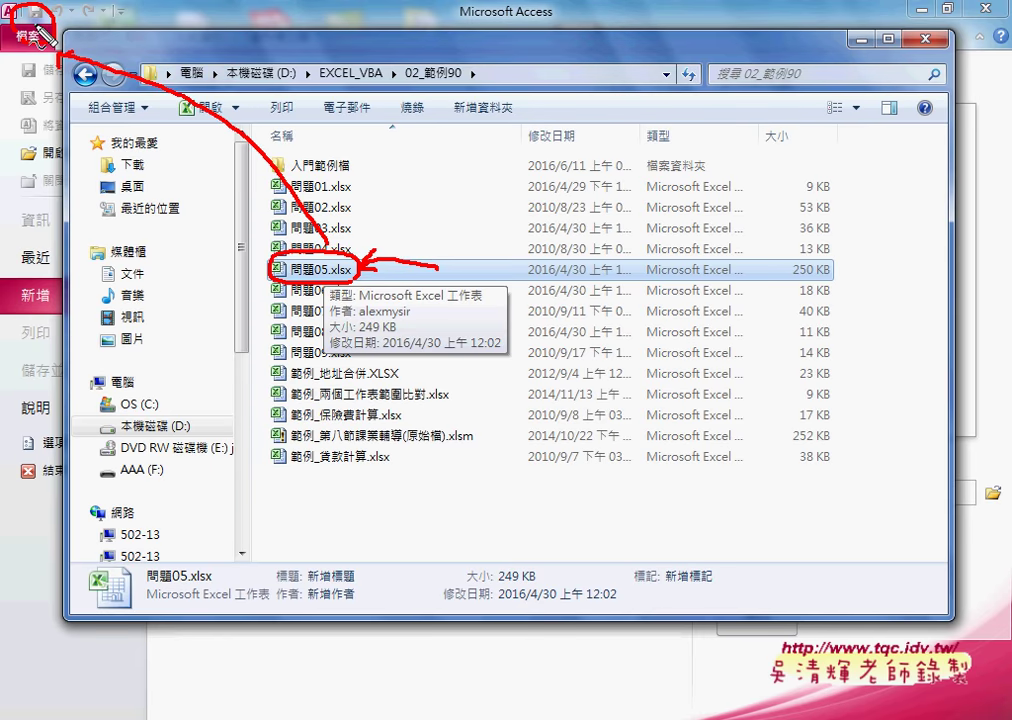
pyautogui.press('Escape')
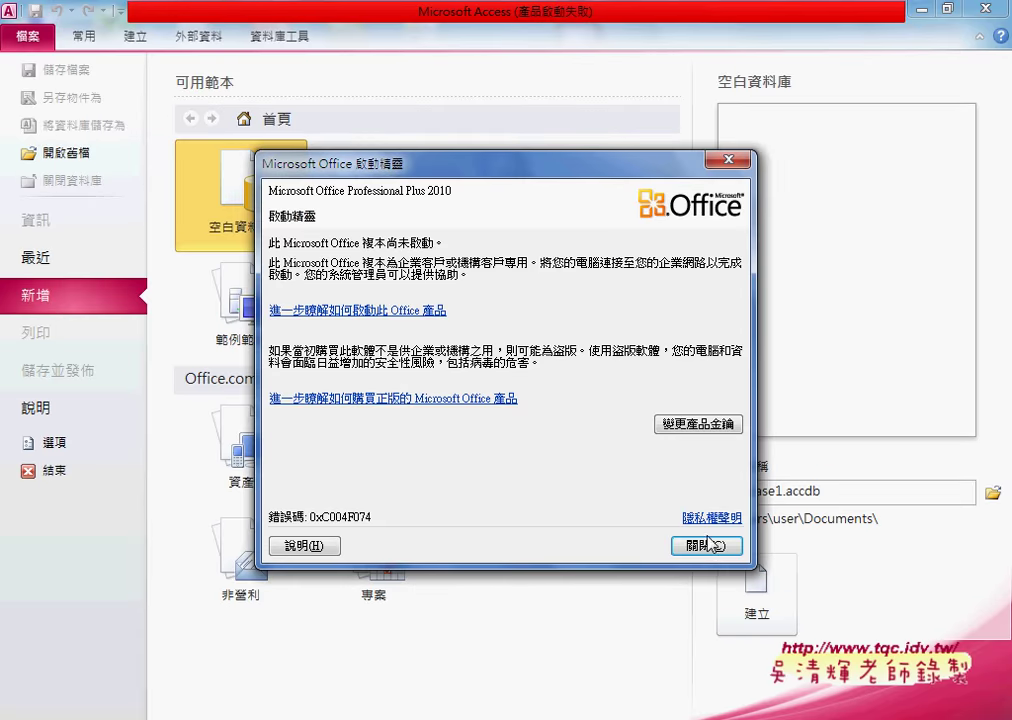
# Step: Close the activation notice and copy the Explorer folder path D:\EXCEL_VBA\02_範例90
pyautogui.click(718, 546)
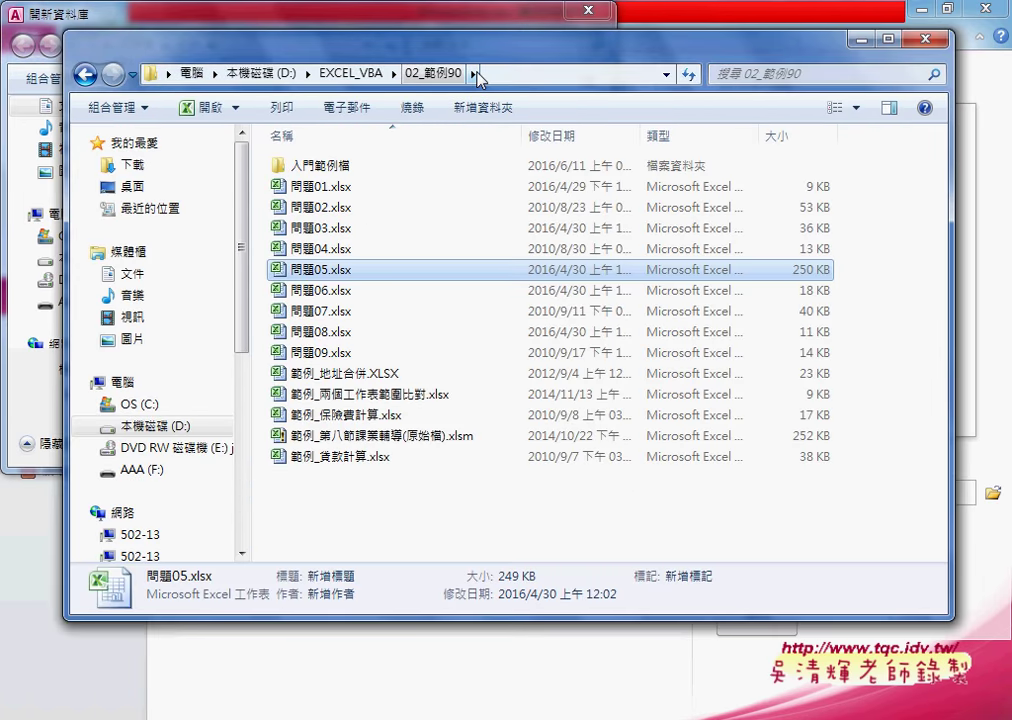
pyautogui.rightClick(479, 78)
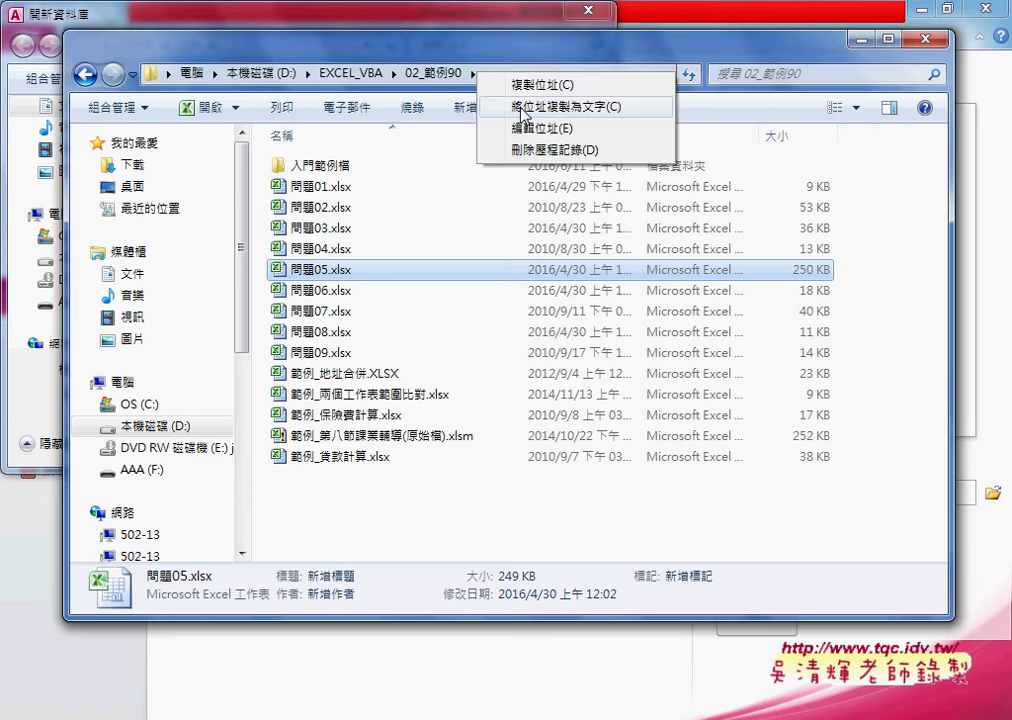
pyautogui.click(510, 129)
pyautogui.rightClick(308, 74)
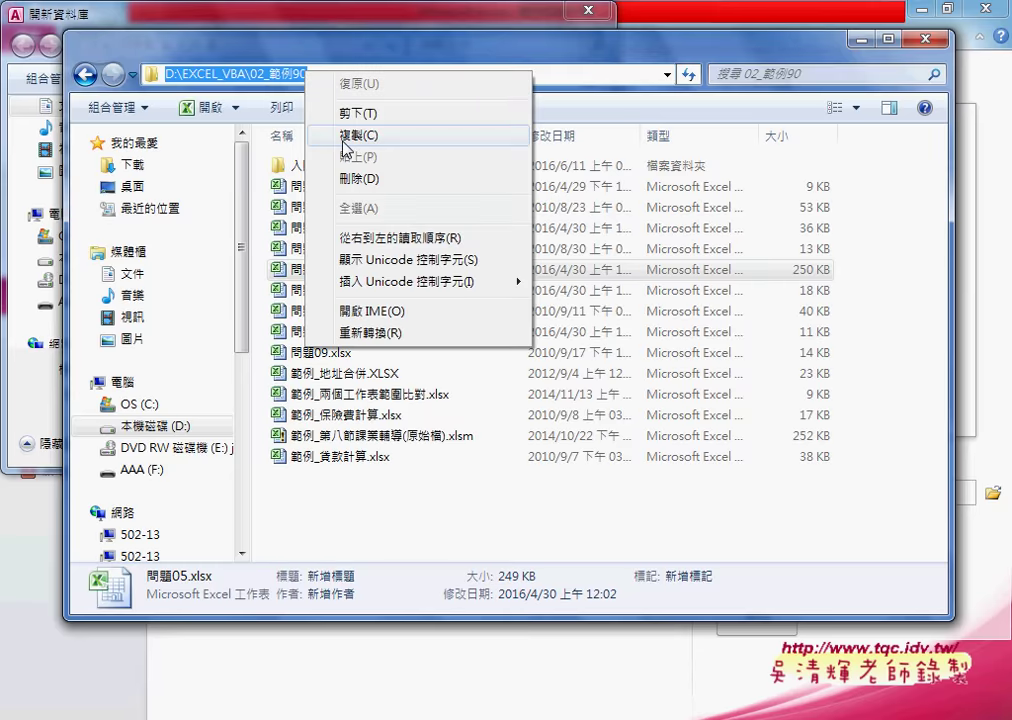
pyautogui.click(339, 134)
# Step: Paste the folder path over Database1.accdb in File name to switch to 02_範例90
pyautogui.moveTo(351, 57); pyautogui.dragTo(636, 57)
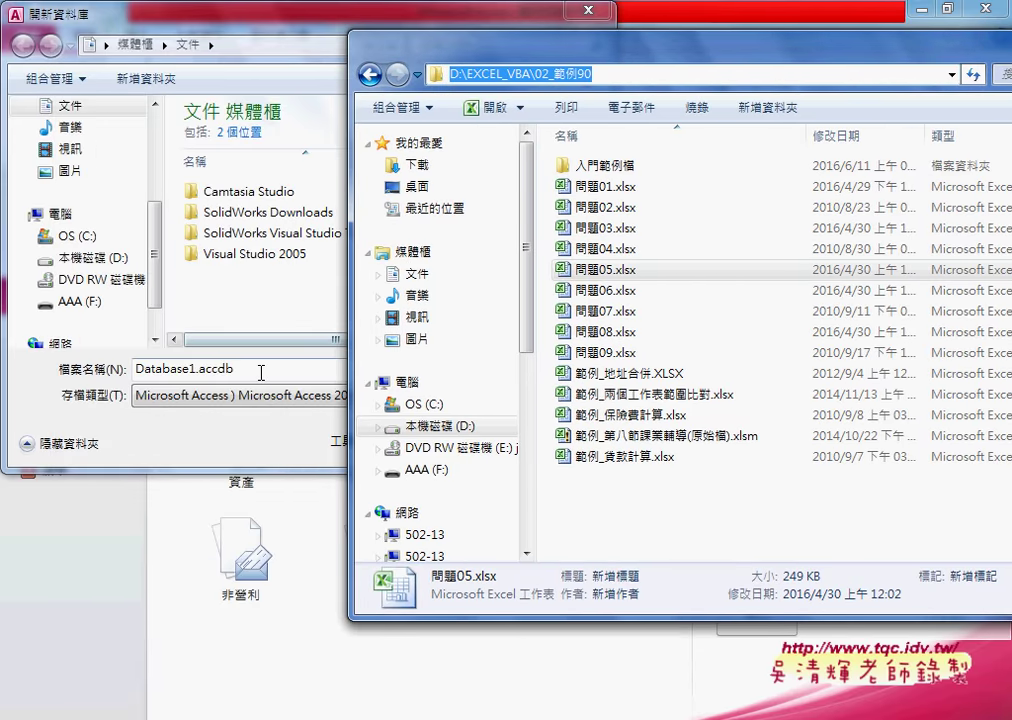
pyautogui.click(255, 370)
pyautogui.moveTo(255, 370); pyautogui.dragTo(126, 370)
pyautogui.rightClick(338, 372)
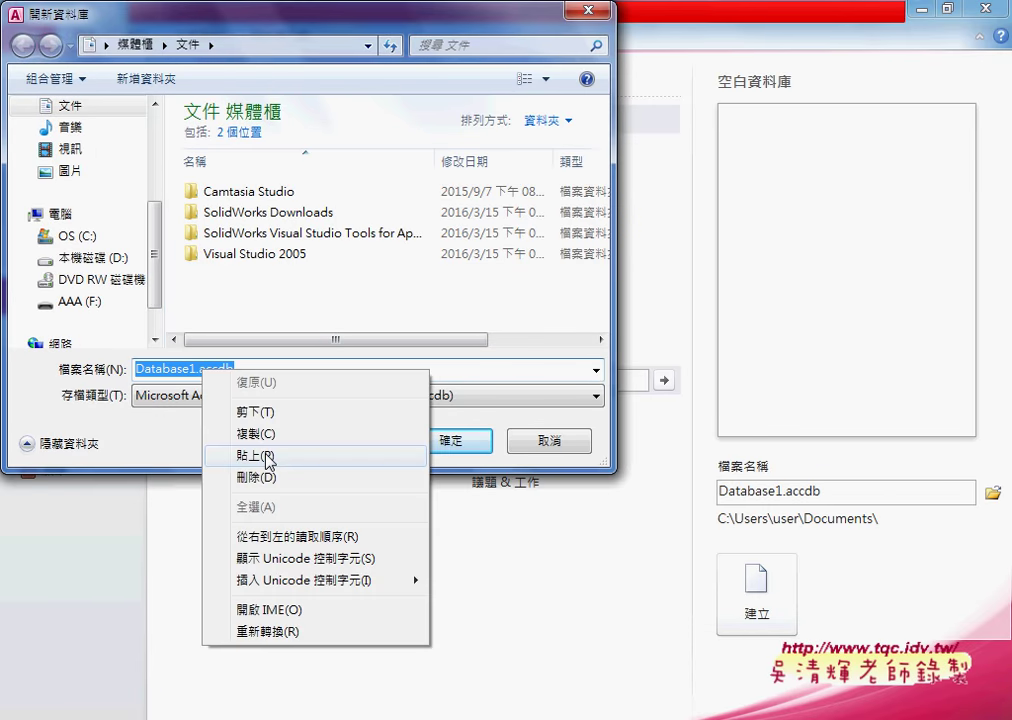
pyautogui.click(404, 459)
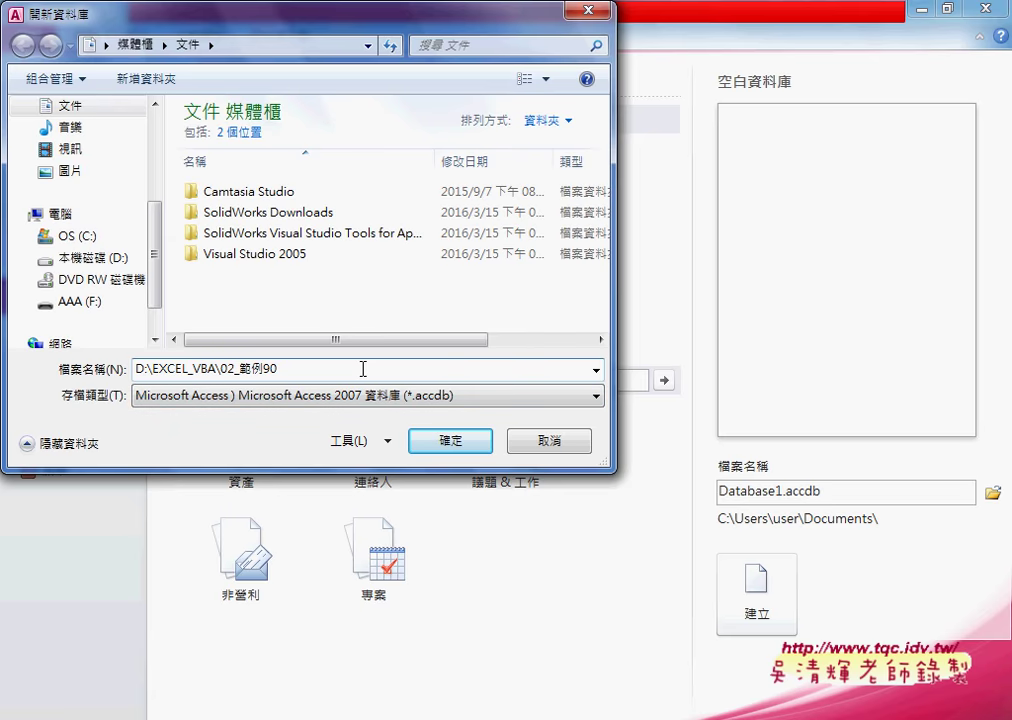
pyautogui.press('Return')
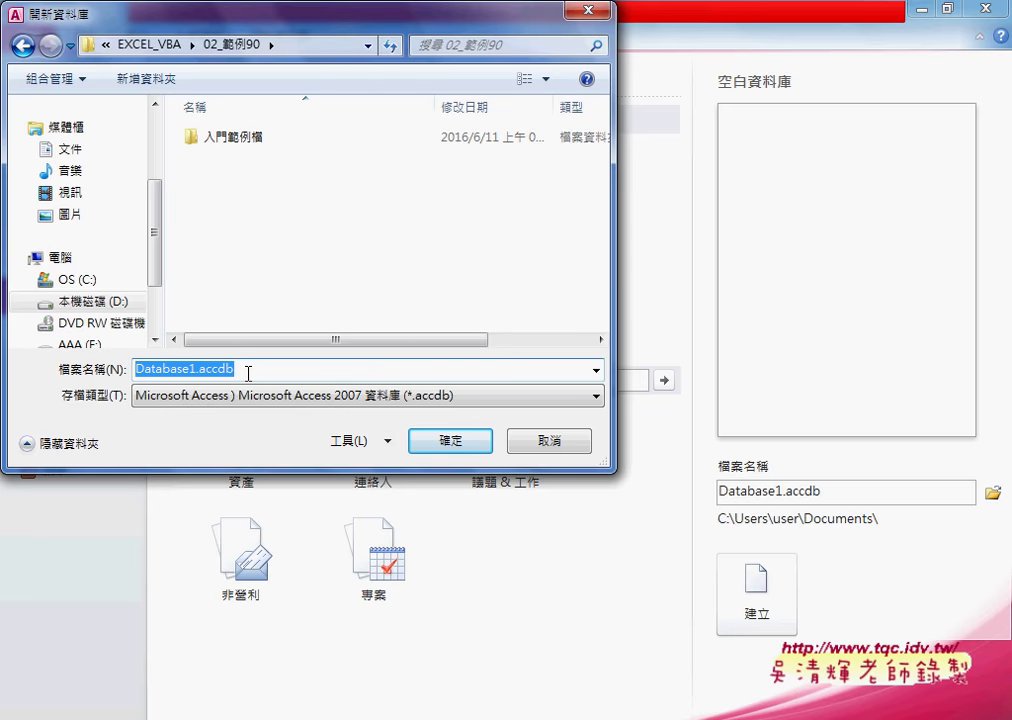
# Step: Keep the 倚天注音鍵盤 keyboard mapping for the 新注音 input method, then close the settings
pyautogui.rightClick(505, 705)
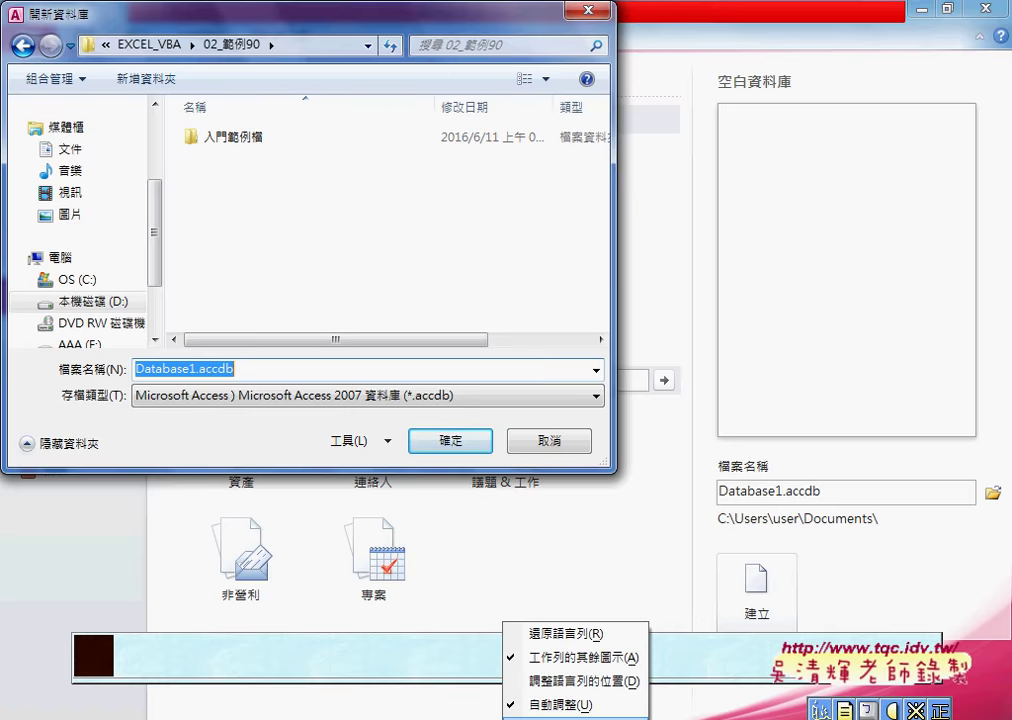
pyautogui.click(583, 684)
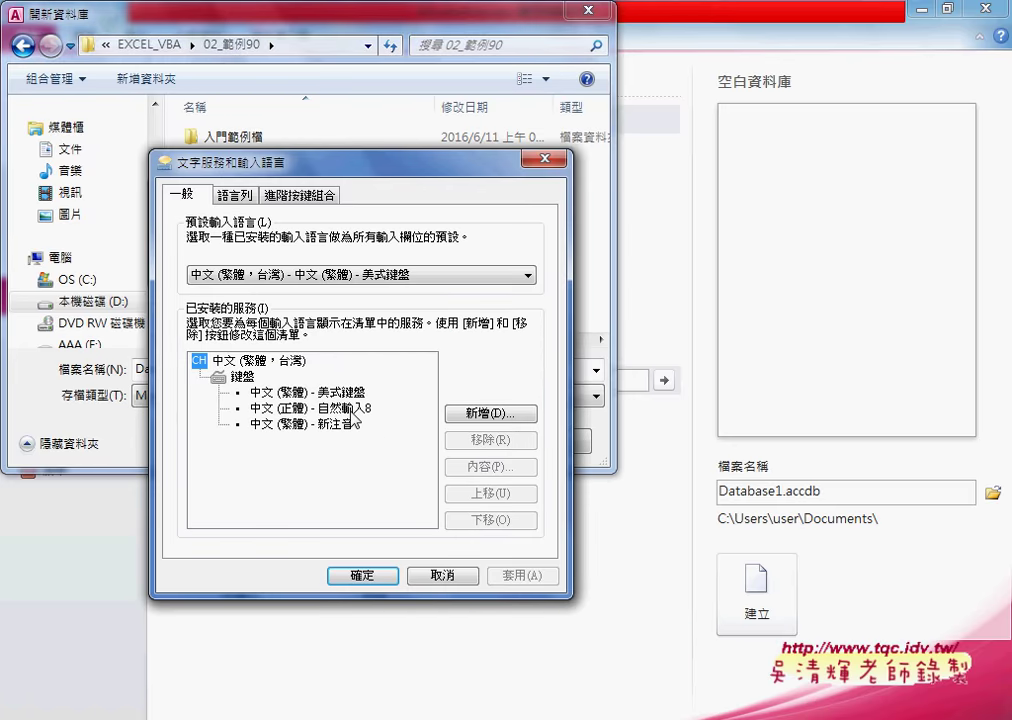
pyautogui.click(310, 408)
pyautogui.click(490, 439)
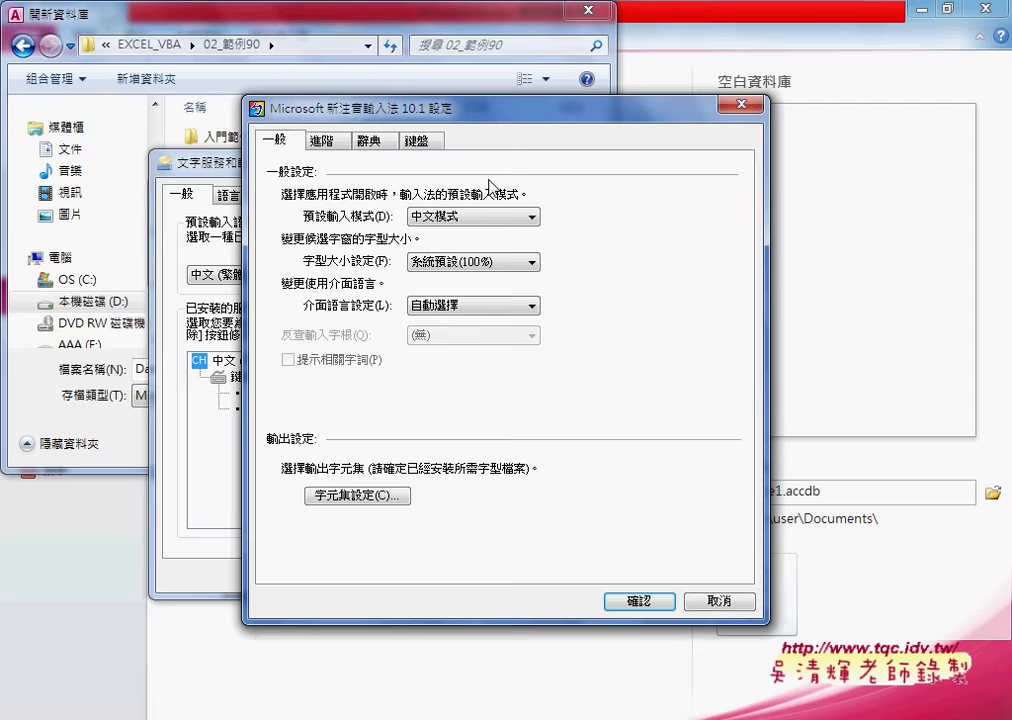
pyautogui.click(420, 140)
pyautogui.click(409, 283)
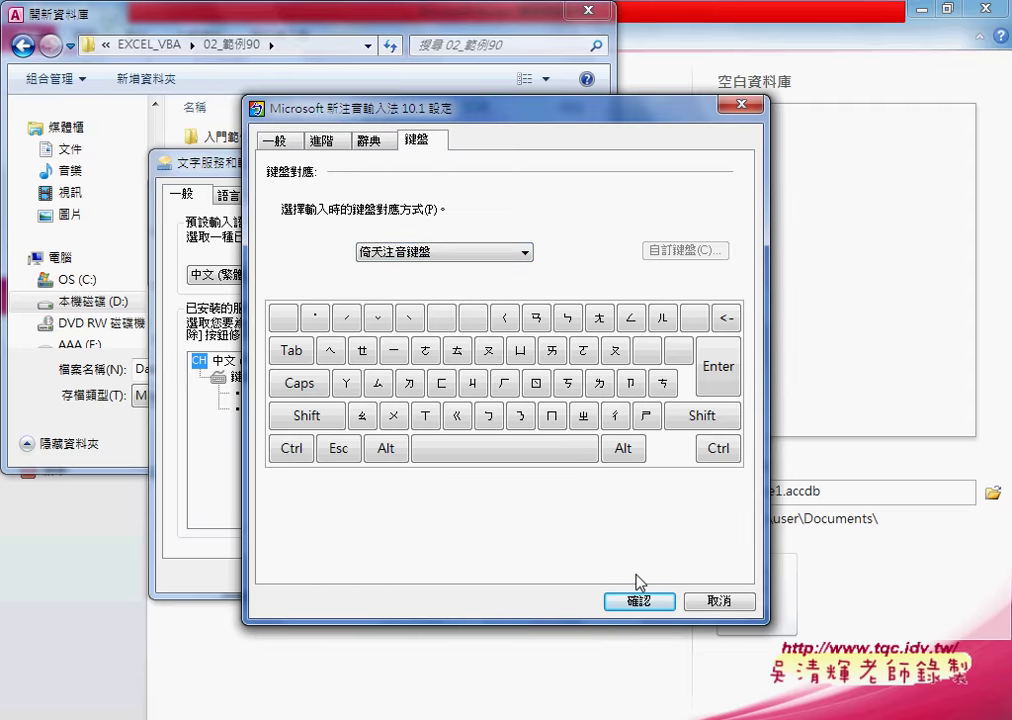
pyautogui.click(650, 601)
pyautogui.click(370, 577)
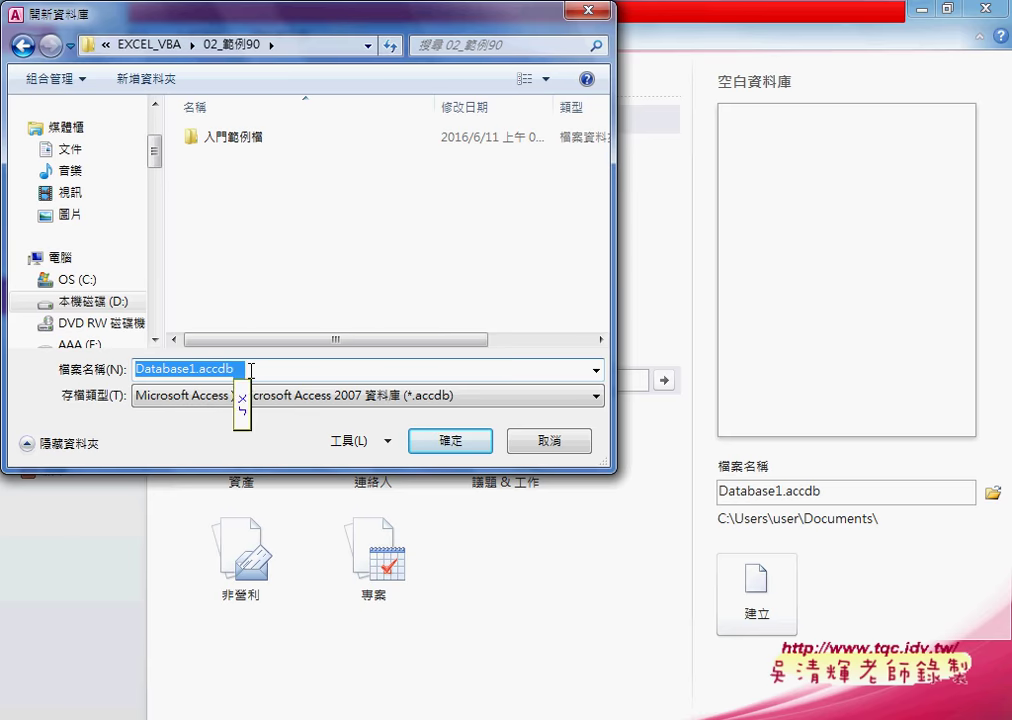
# Step: Name the new database 問題05 and check the *.accdb file format options
pyautogui.write('問題0')
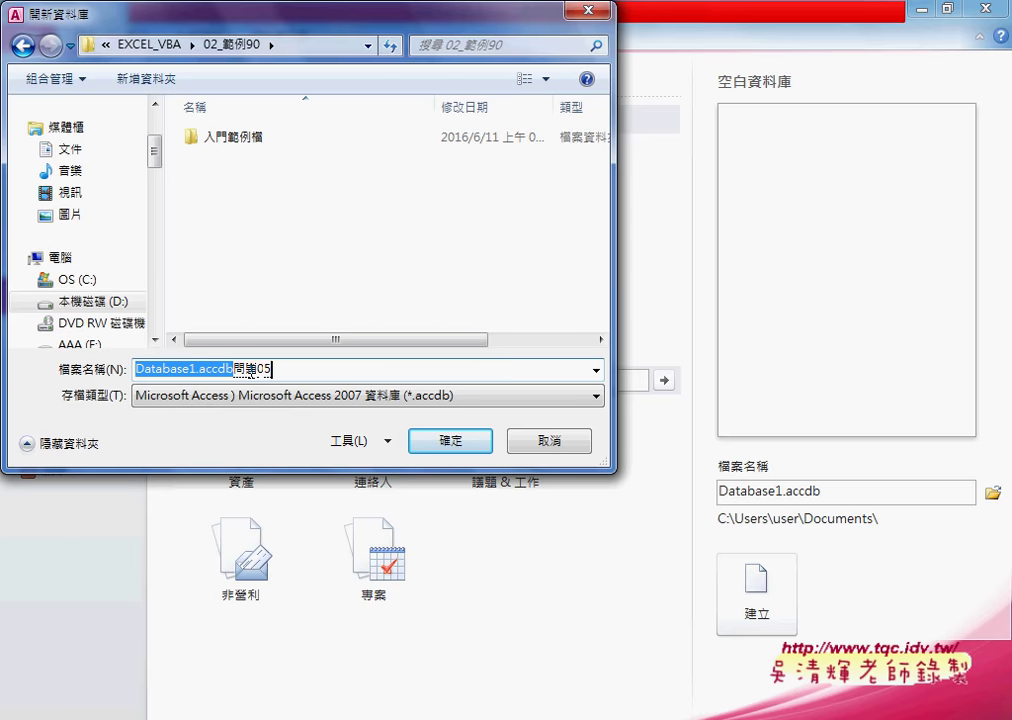
pyautogui.write('5')
pyautogui.press('Return')
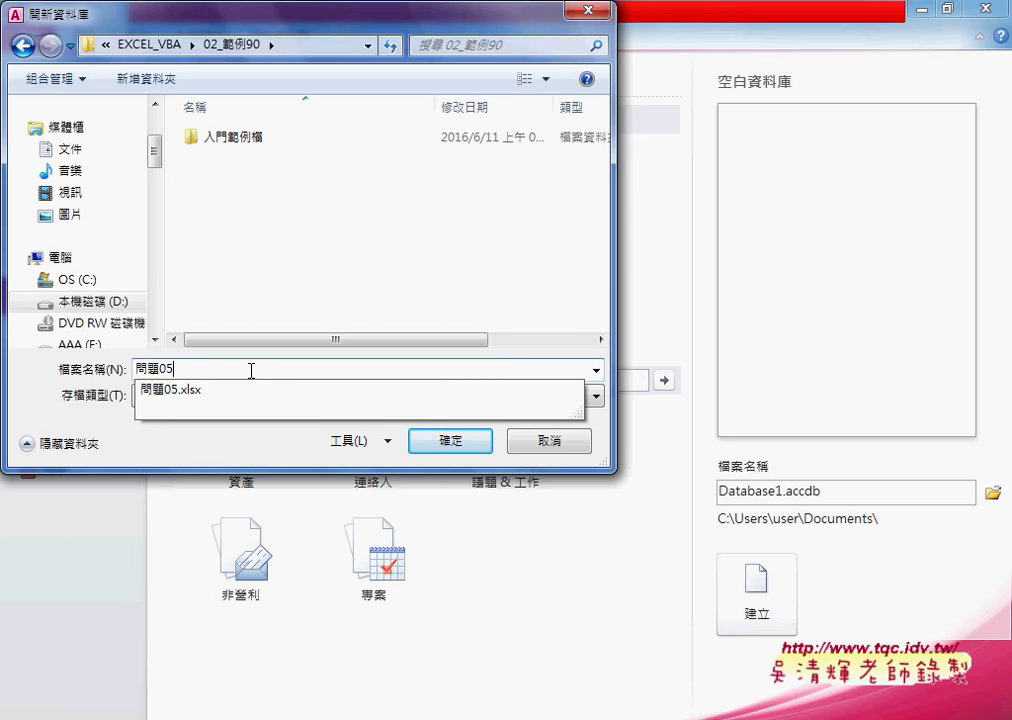
pyautogui.click(363, 275)
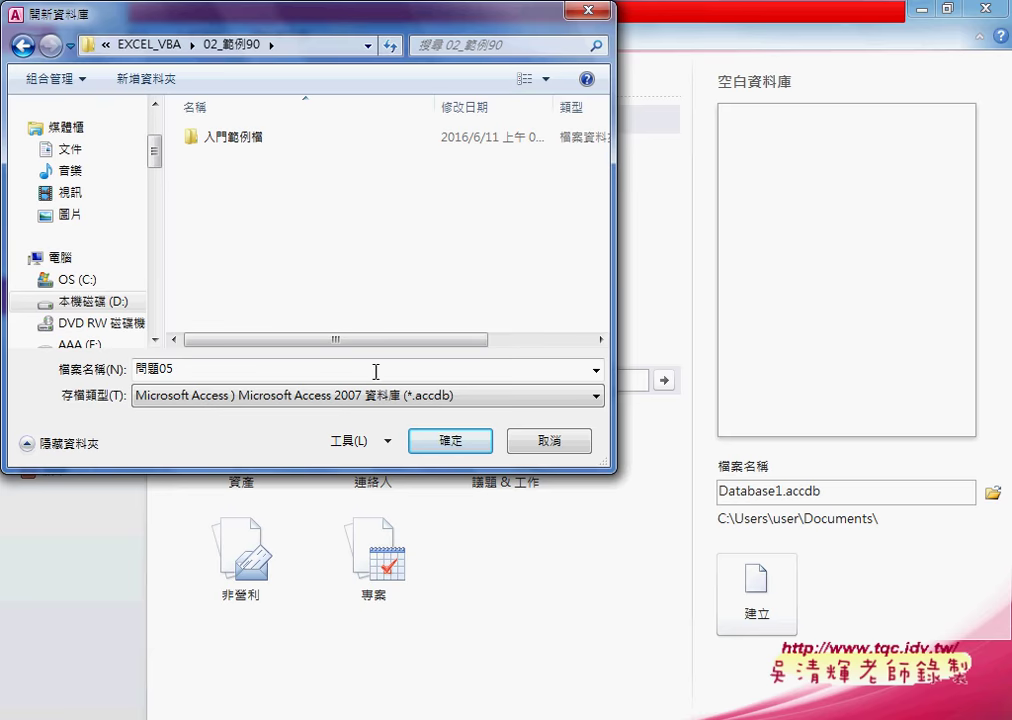
pyautogui.click(447, 399)
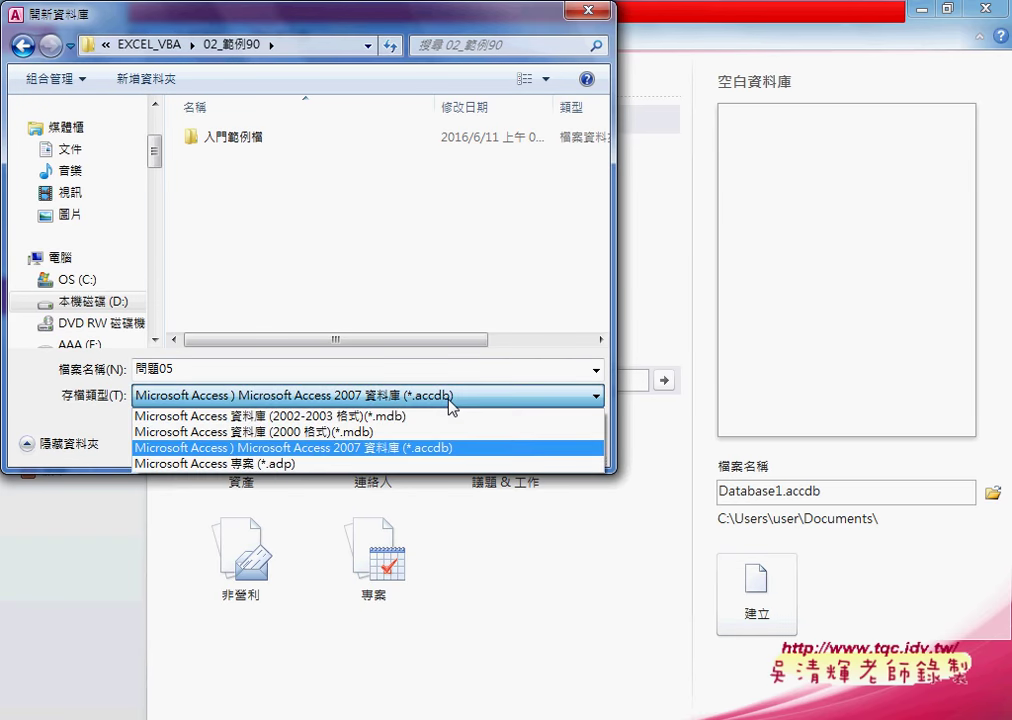